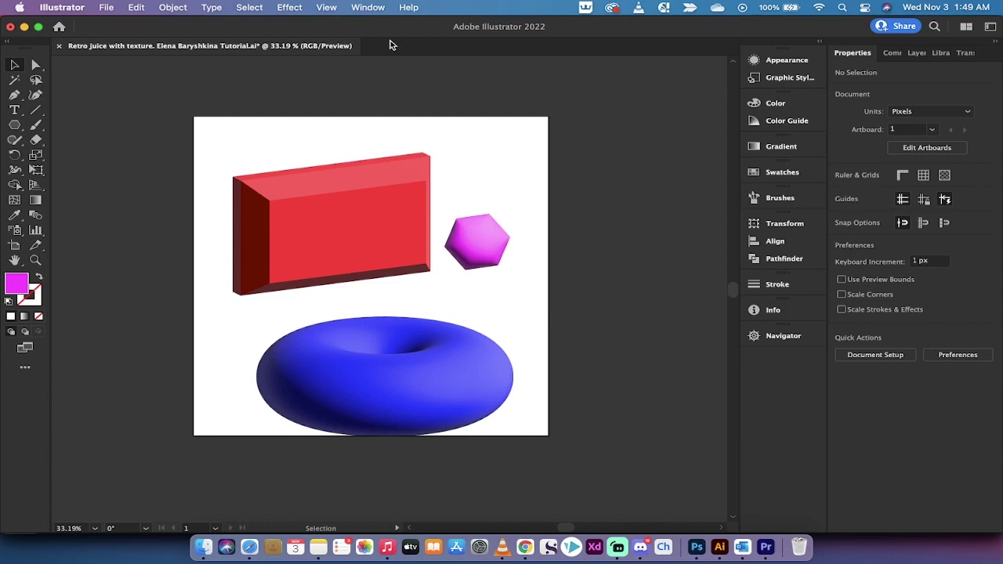
Step: Show the 3D and Materials settings and delete the three existing 3D objects from the artboard
left_click(368, 7)
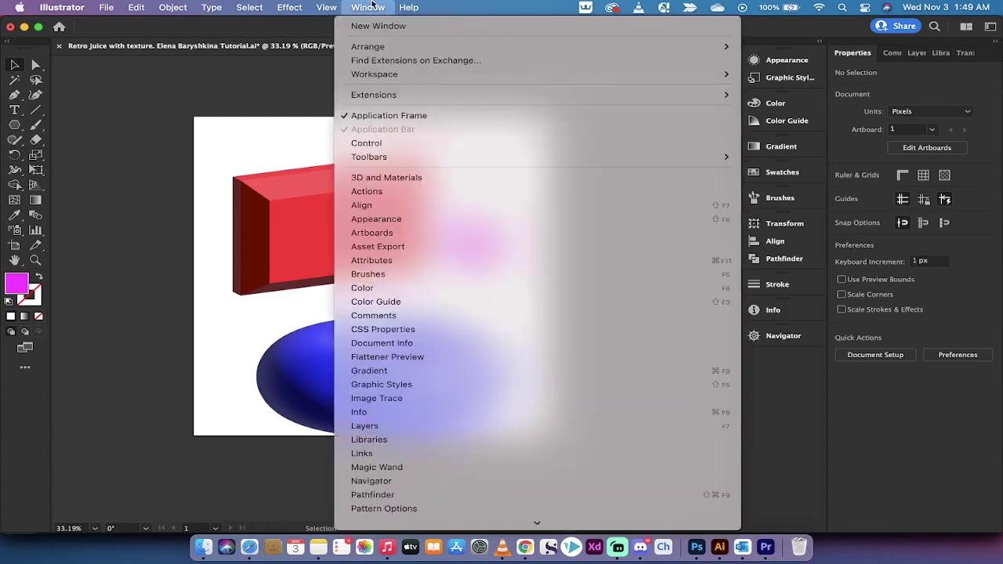
left_click(366, 178)
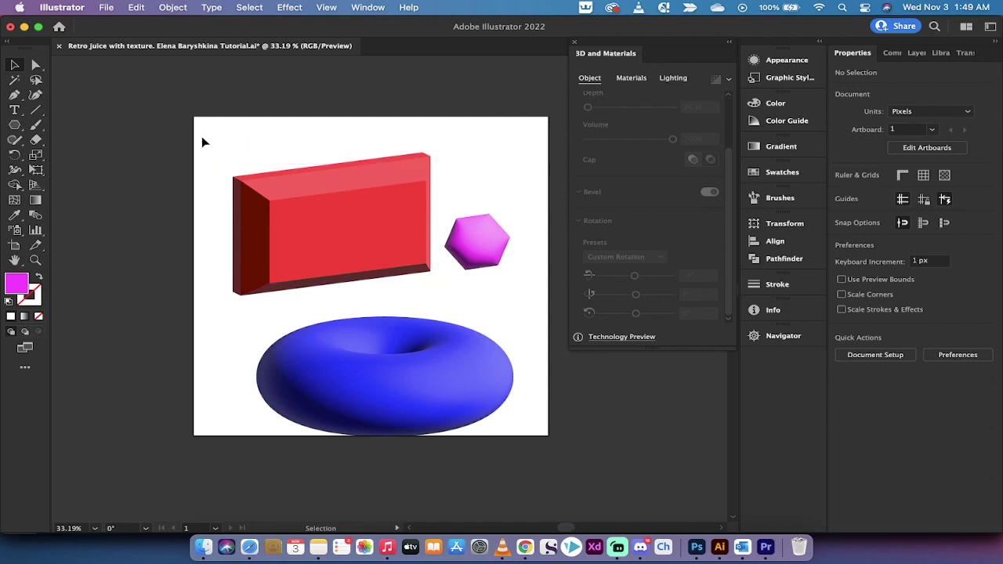
left_click_drag(202, 139, 543, 471)
key("Delete")
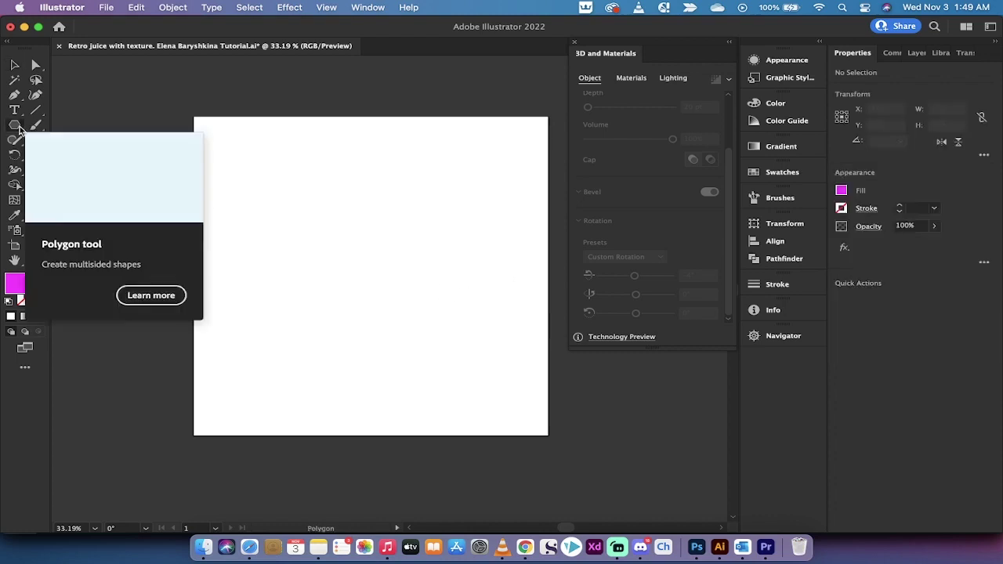
Step: Draw a magenta rectangle about 455 by 289 px in the artboard's upper left area and extrude it to a depth of 149 pt
left_click_drag(19, 130, 82, 123)
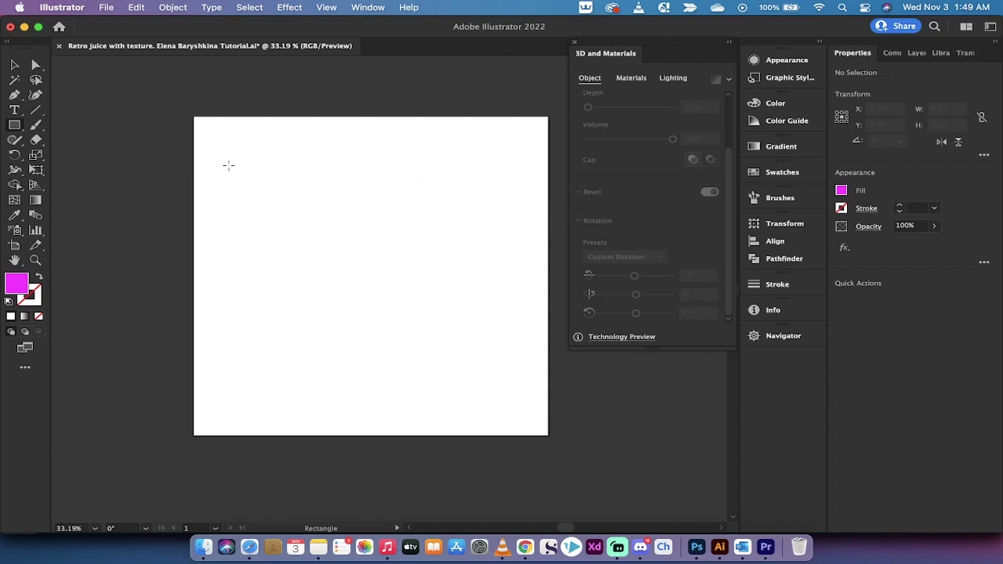
left_click_drag(219, 154, 381, 246)
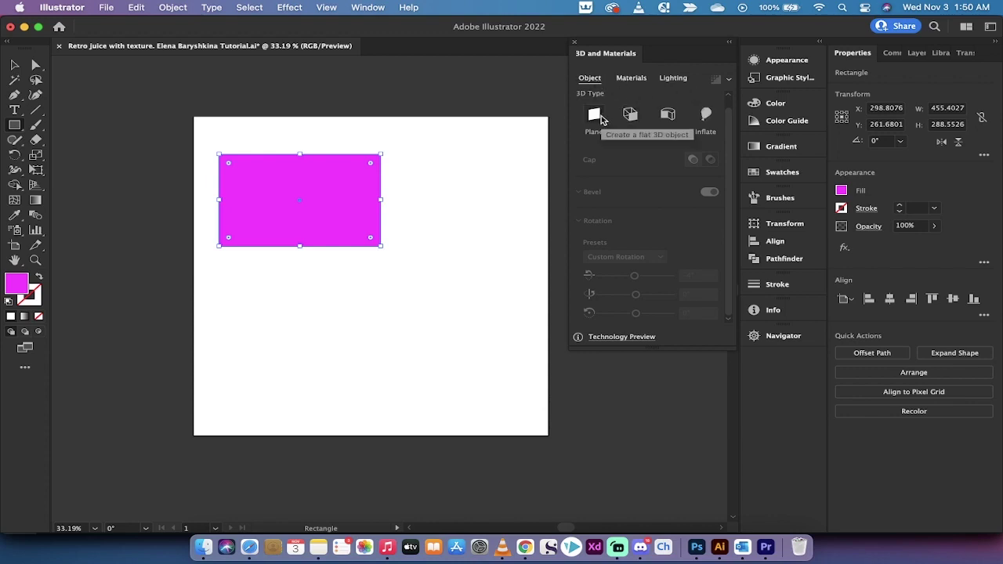
left_click(596, 116)
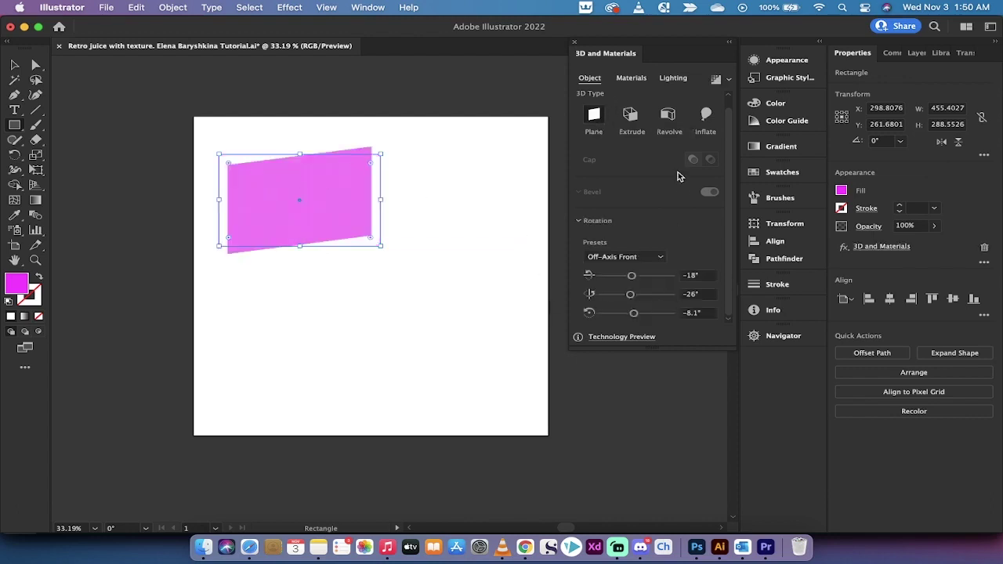
left_click(630, 115)
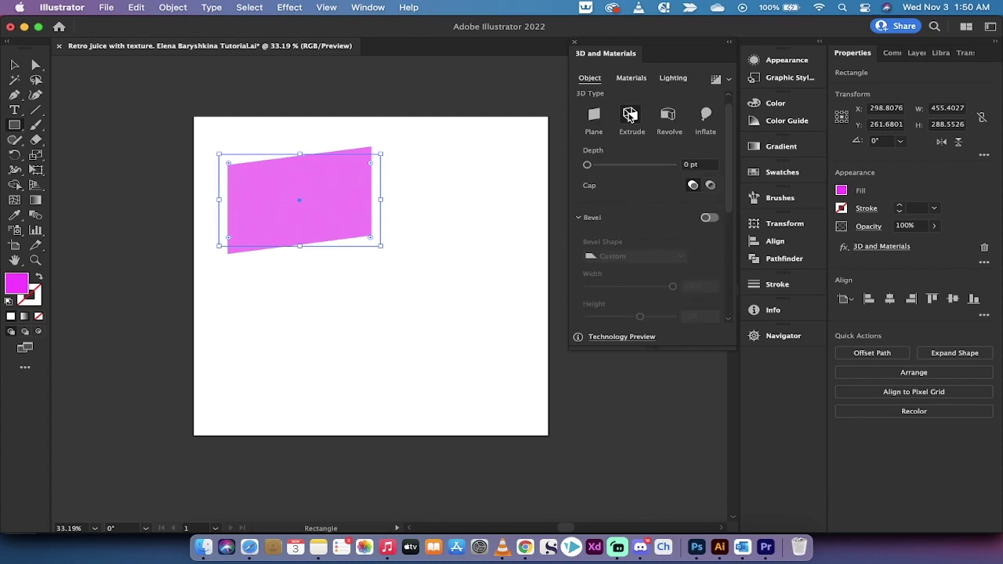
left_click_drag(587, 167, 593, 167)
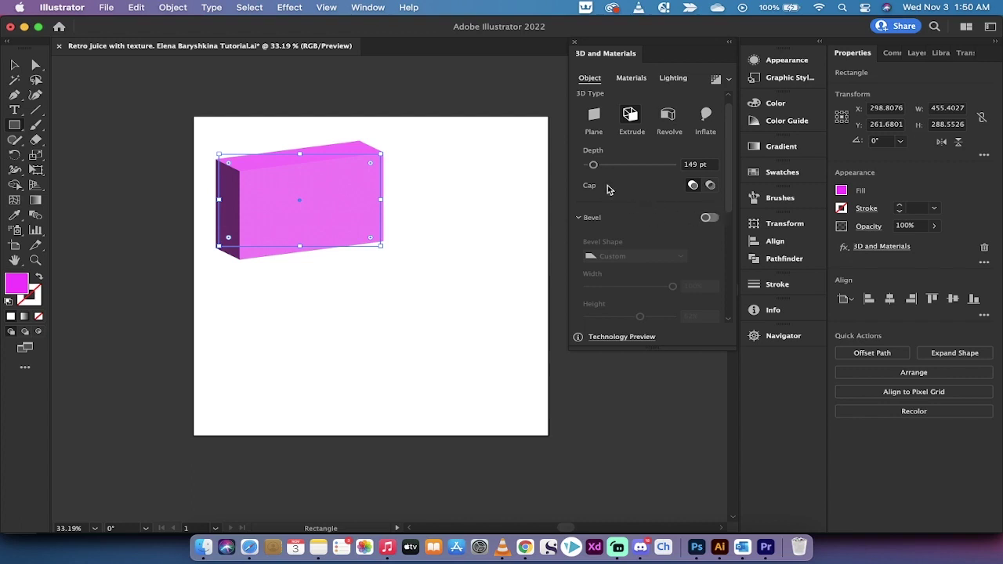
Step: Add a Classic bevel to the extruded box with a width of 26%
scroll(594, 223, "down", 3)
scroll(600, 211, "up", 2)
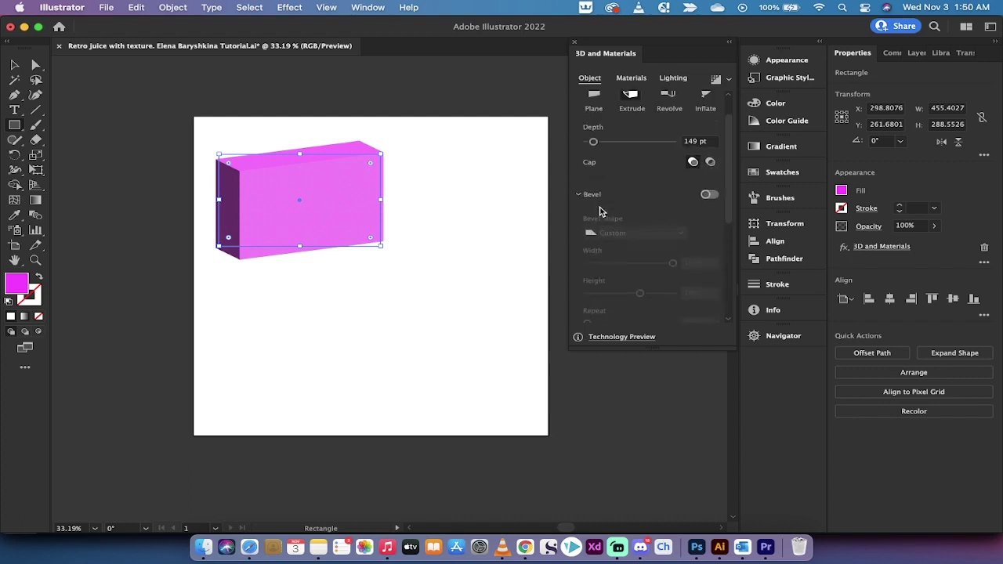
left_click(712, 195)
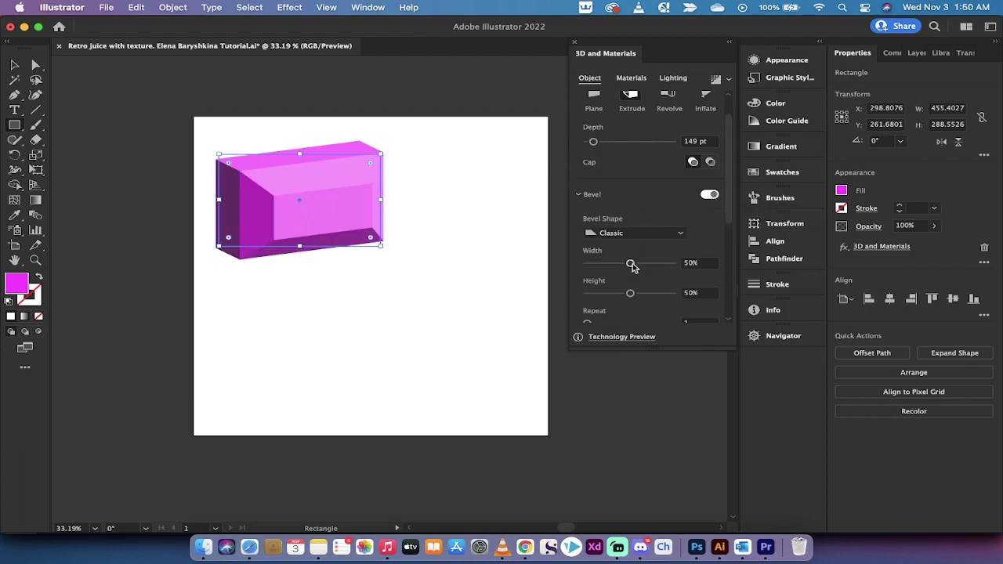
mouse_move(631, 263)
left_mouse_down()
mouse_move(690, 267)
mouse_move(589, 266)
mouse_move(611, 266)
left_mouse_up()
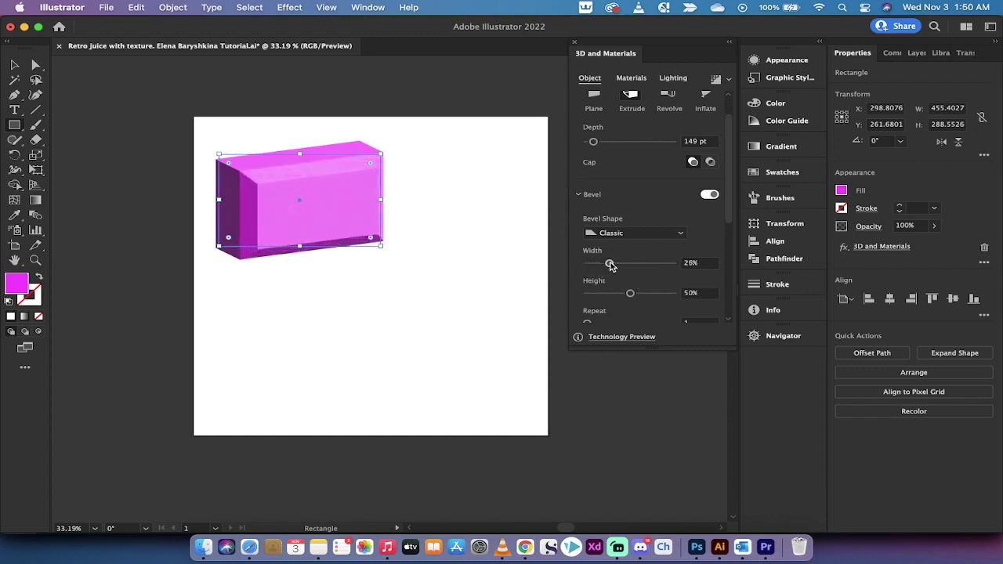
Step: Try the Bevel Inside option on the extruded box and turn it back off
scroll(584, 274, "down", 5)
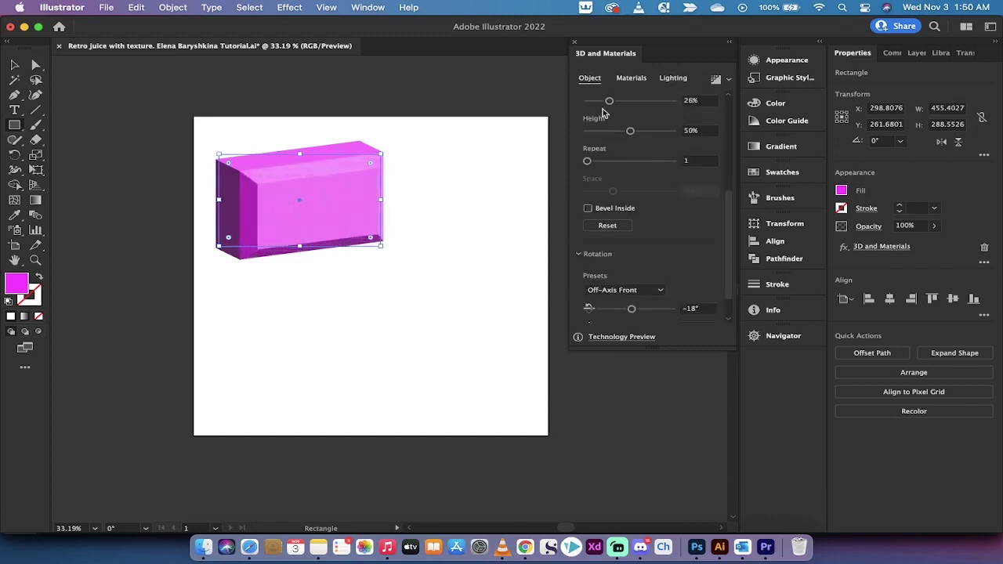
left_click(588, 208)
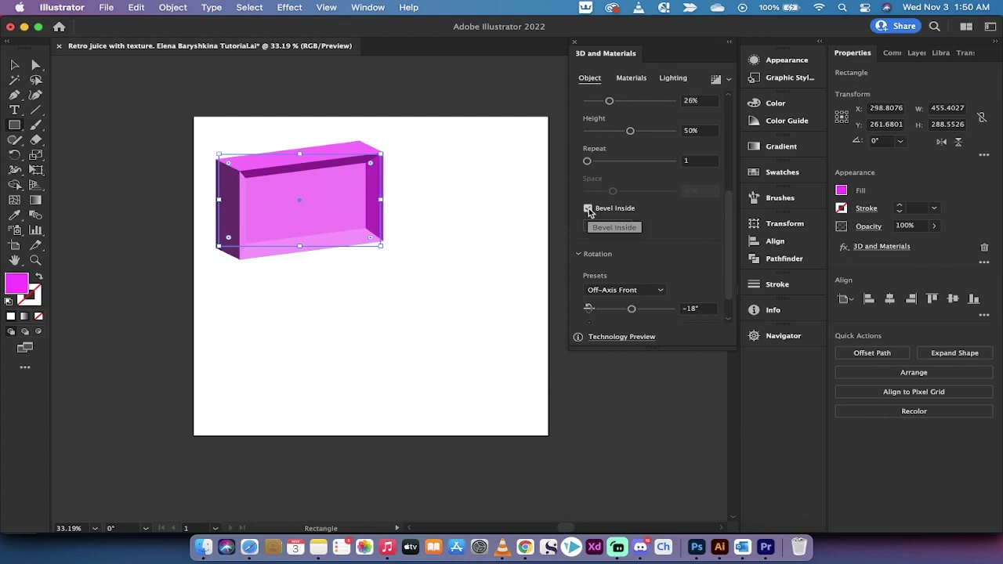
left_click(588, 209)
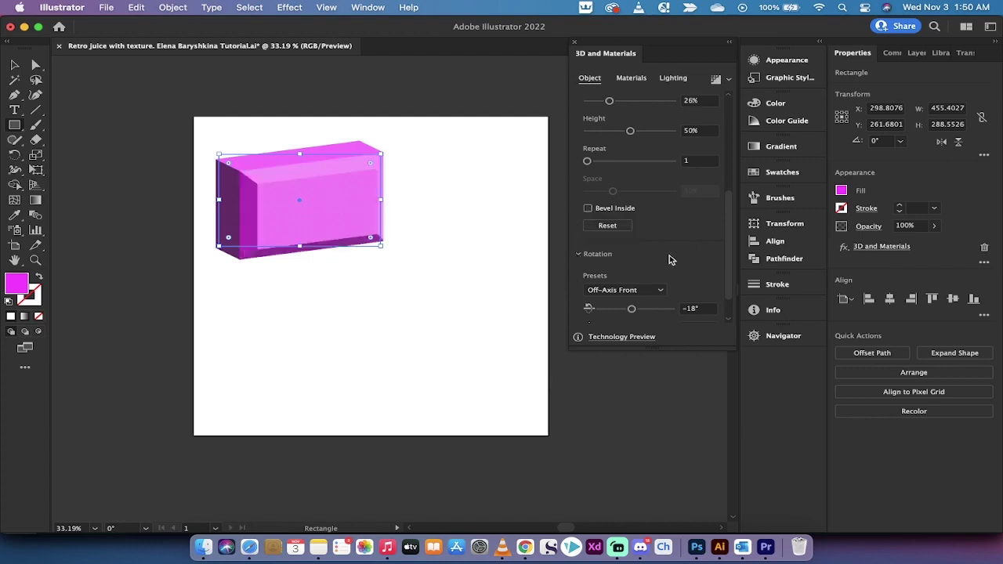
Step: Move and rotate the box in 3D to a custom rotation of about 168°, -153° and 175°, and slightly round its corners
scroll(670, 259, "down", 2)
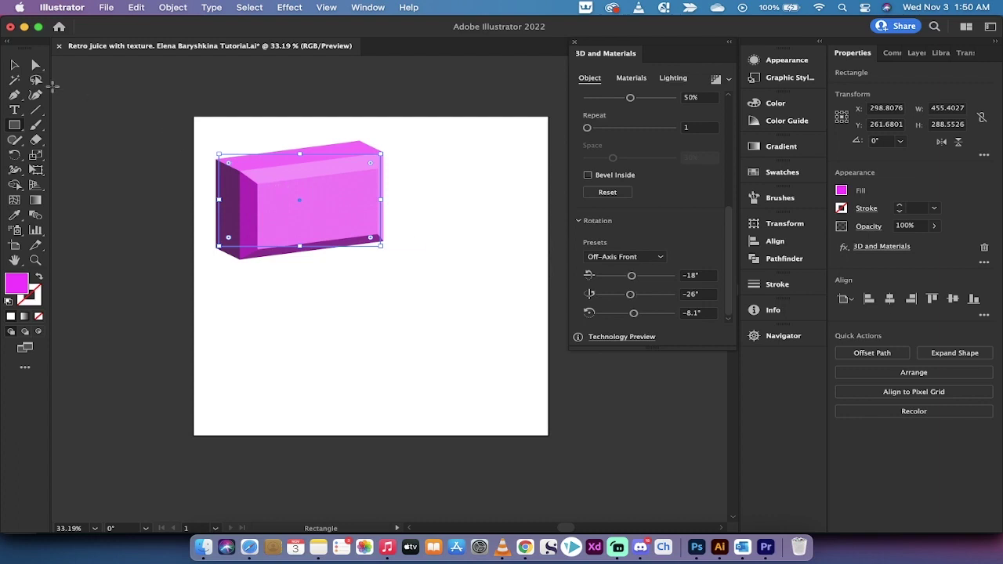
left_click(15, 65)
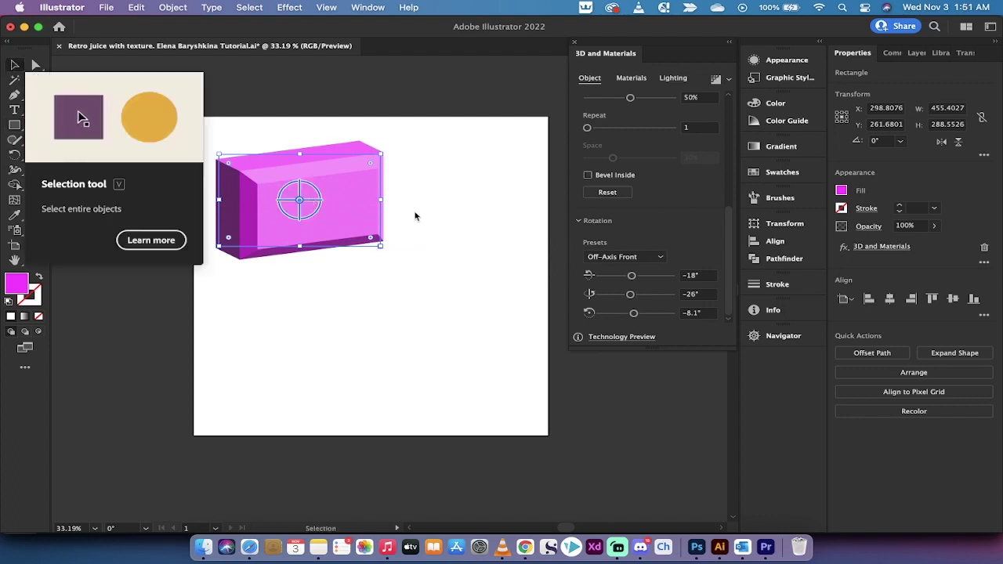
left_click_drag(304, 205, 317, 221)
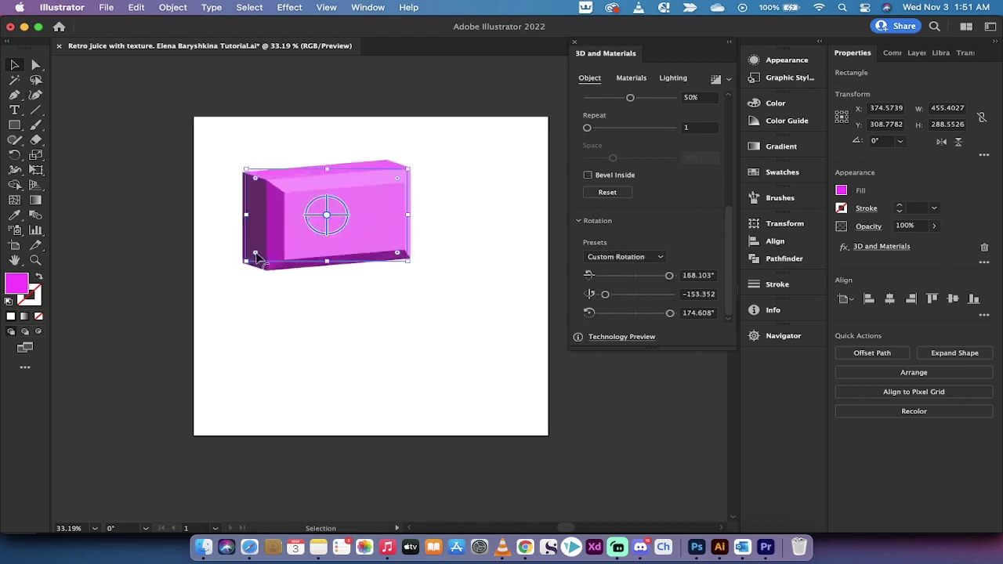
mouse_move(255, 256)
left_mouse_down()
mouse_move(285, 235)
mouse_move(265, 249)
left_mouse_up()
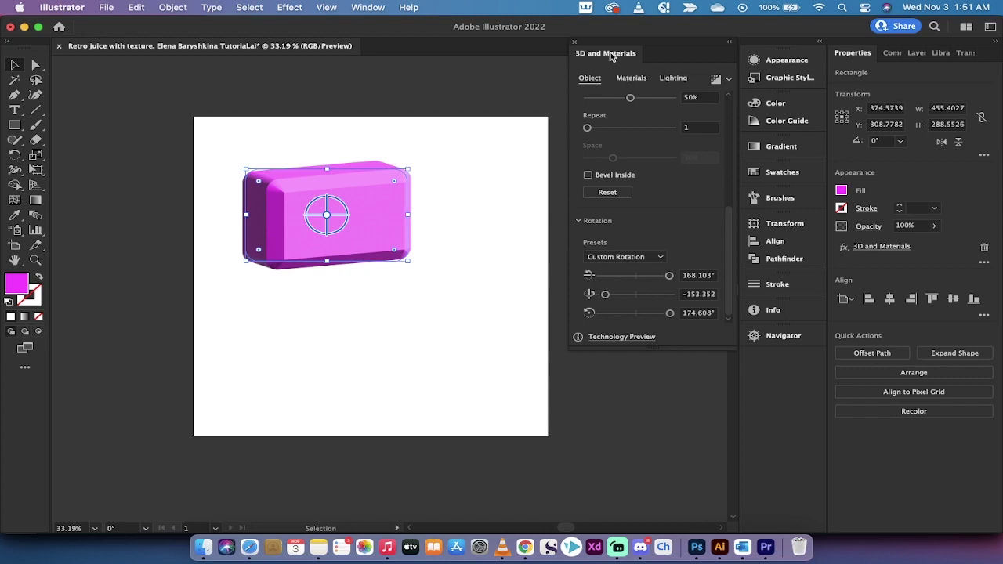
Step: Apply the Die Cast Brass material to the box and look at its lighting settings
left_click(631, 78)
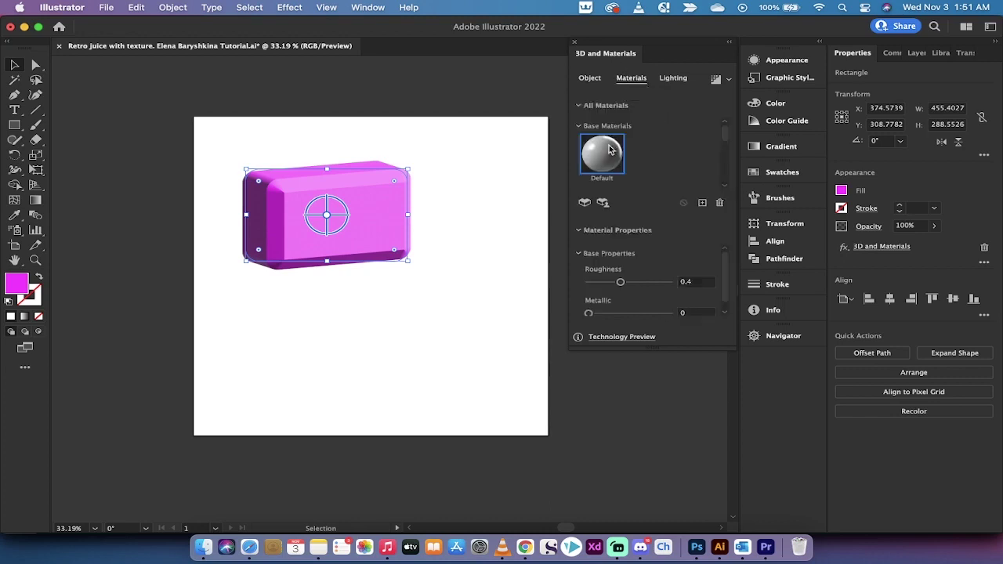
scroll(727, 135, "down", 5)
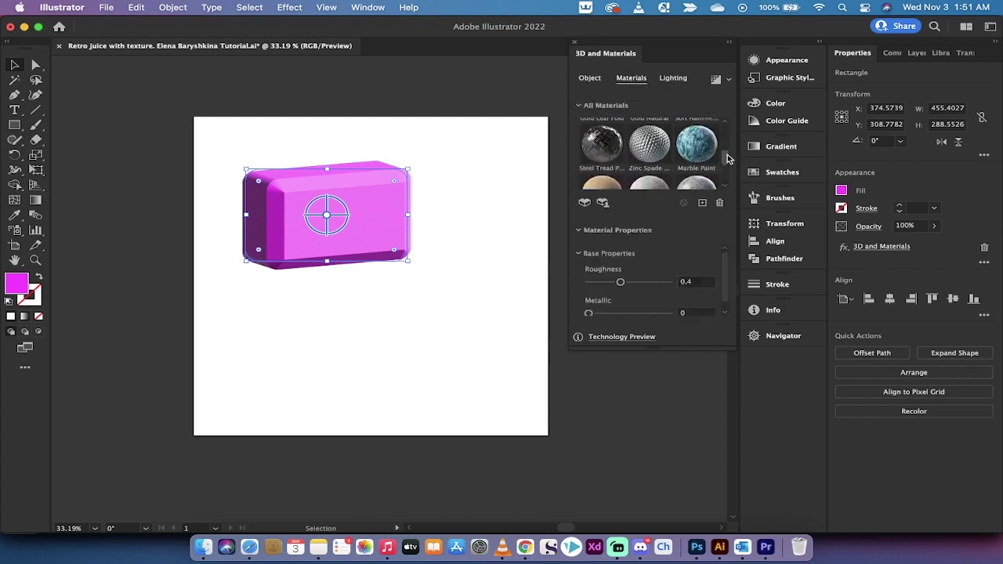
left_click(699, 137)
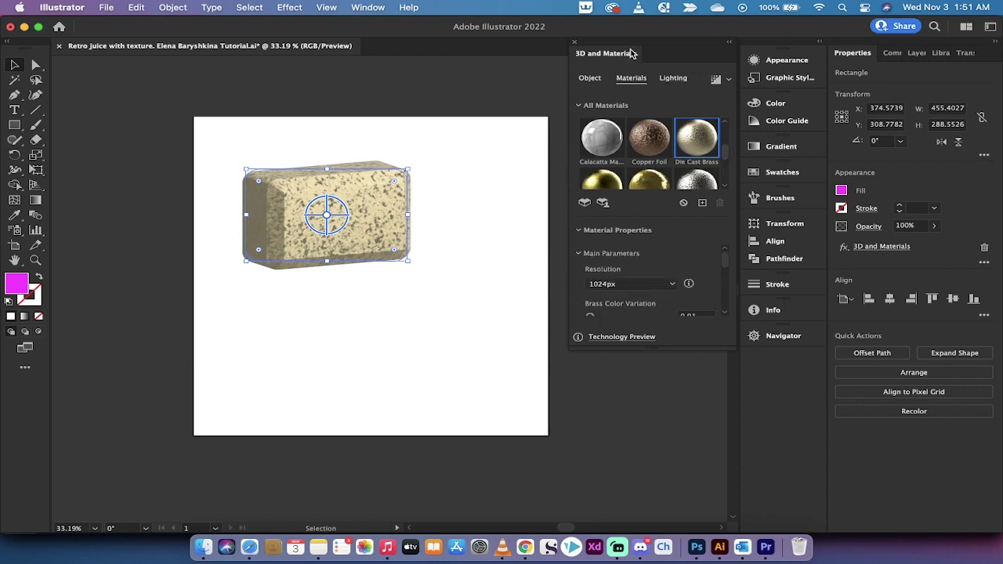
left_click(672, 80)
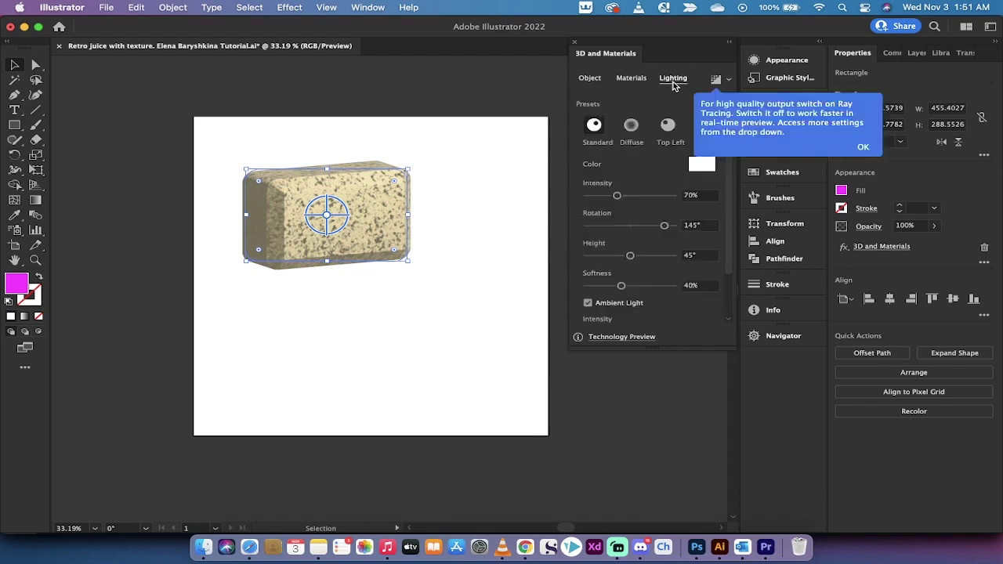
left_click(589, 79)
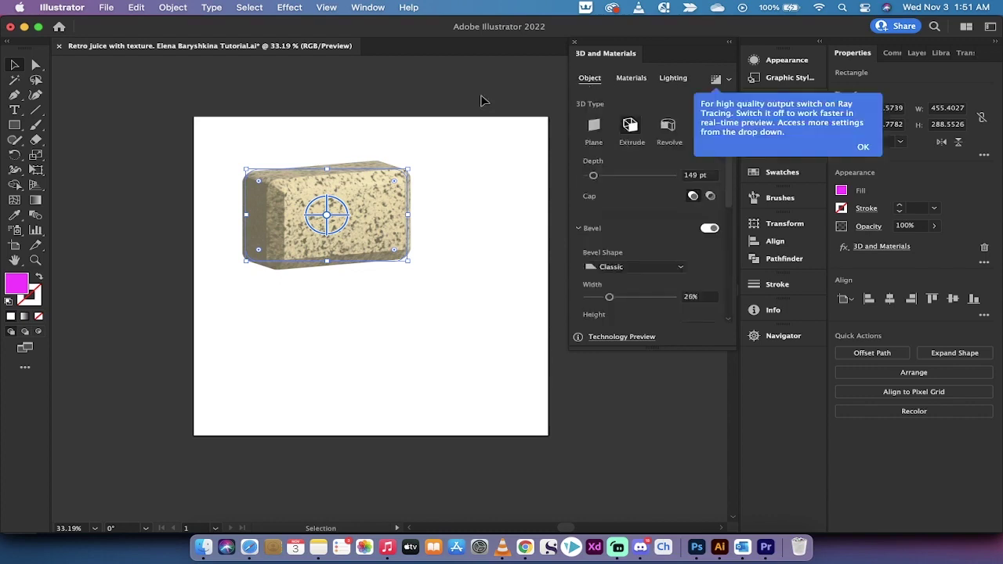
Step: Draw a magenta ellipse about 285 by 251 px below the brass box and dismiss the ray tracing tip
left_click(222, 141)
left_click(14, 139)
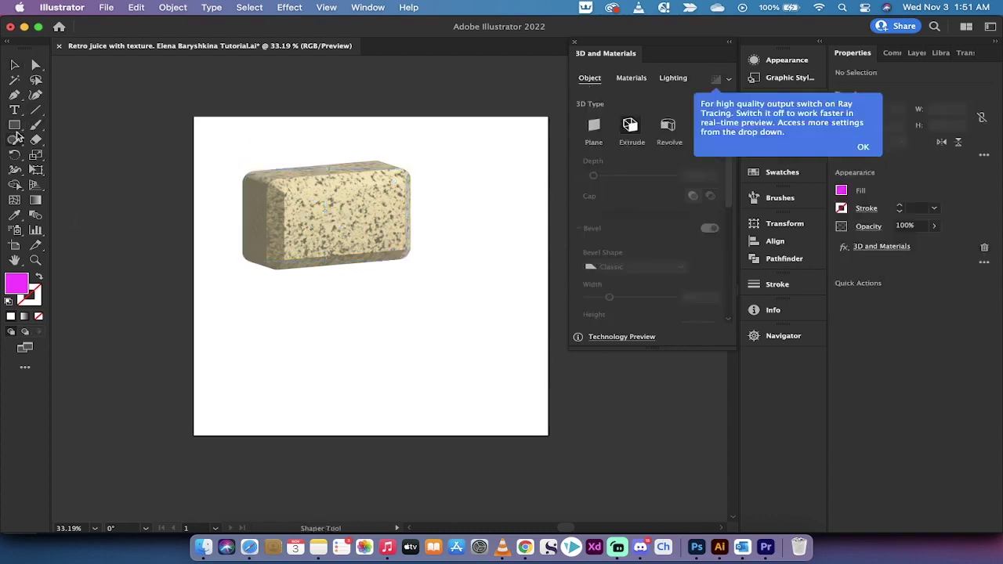
left_click(14, 125)
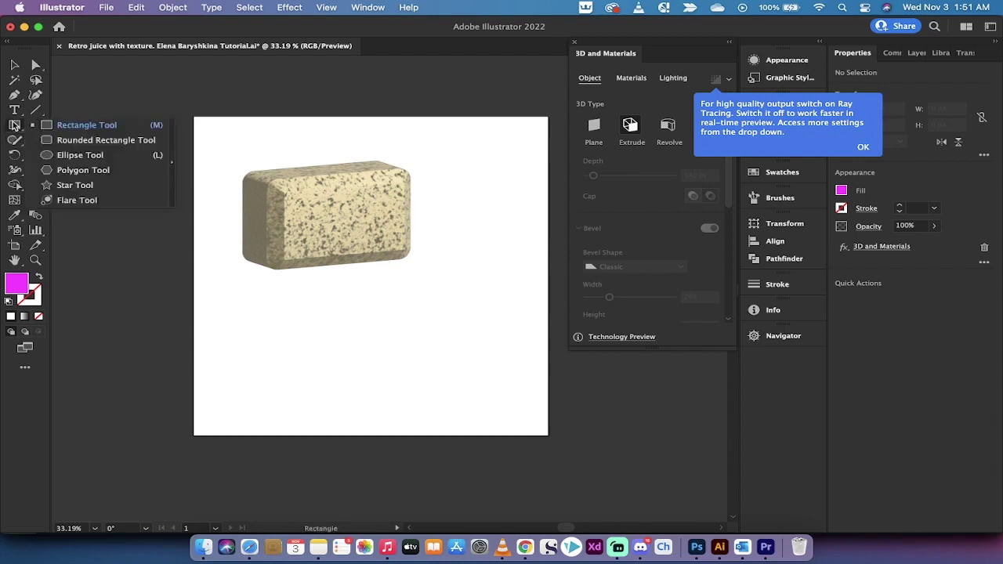
left_click(78, 155)
mouse_move(364, 324)
left_mouse_down()
mouse_move(426, 385)
mouse_move(465, 403)
left_mouse_up()
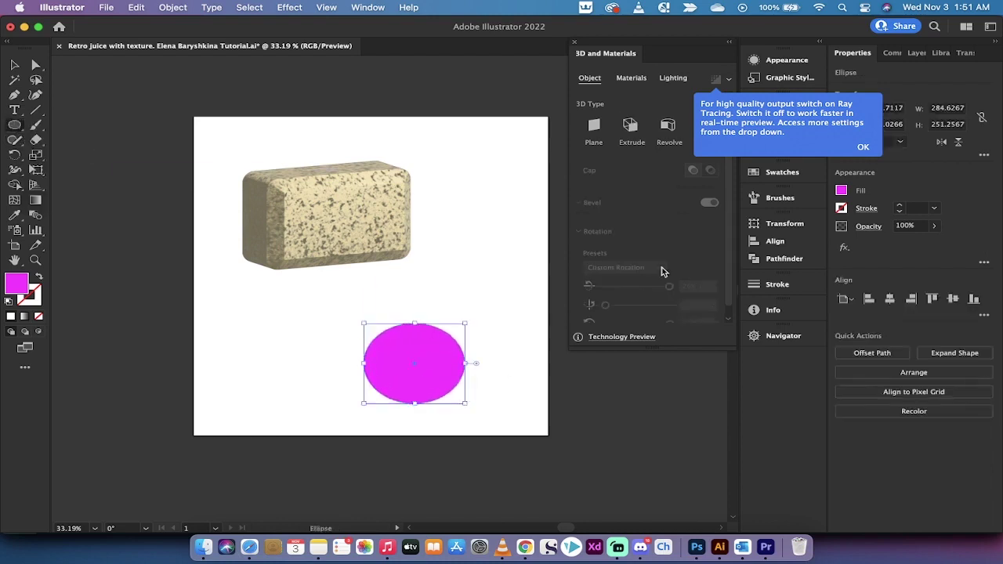
left_click(863, 147)
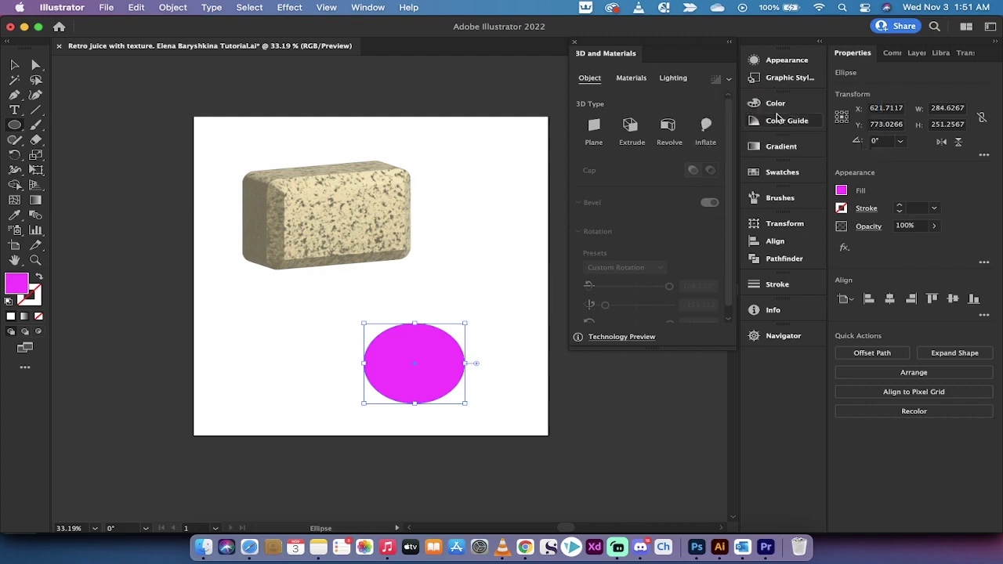
Step: Inflate the ellipse with a depth of 189 pt and a volume of 100%
left_click(705, 128)
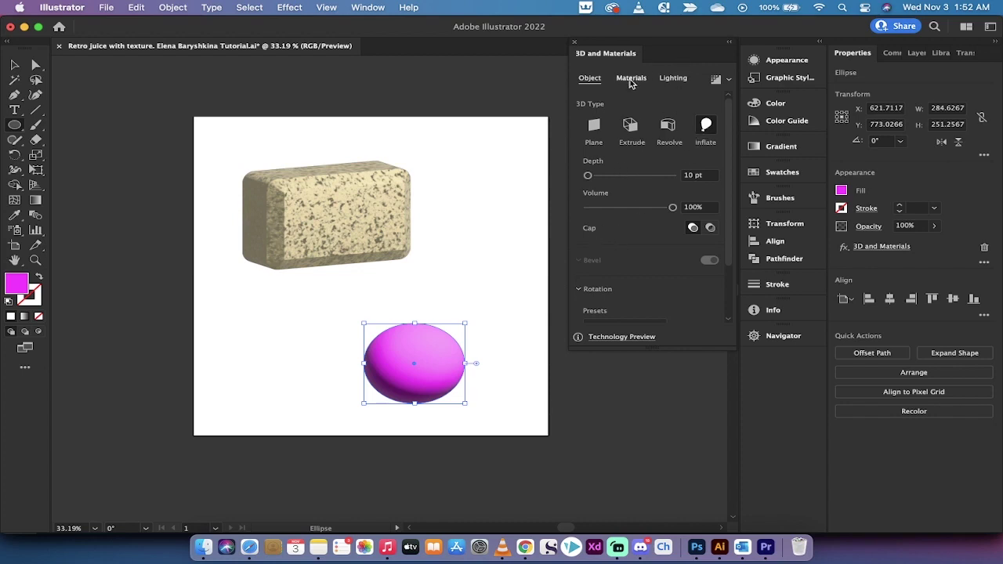
mouse_move(588, 175)
left_mouse_down()
mouse_move(640, 178)
mouse_move(589, 185)
mouse_move(598, 180)
left_mouse_up()
left_click_drag(647, 208, 690, 211)
scroll(615, 294, "down", 2)
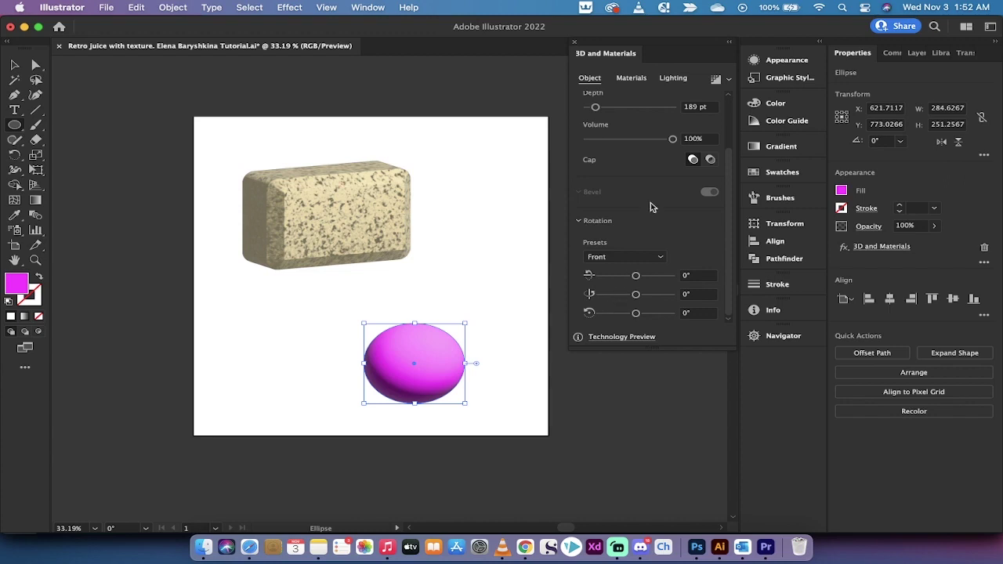
scroll(650, 206, "up", 3)
Step: Enable ray tracing for the inflated ellipse and set the render quality to High
left_click(640, 82)
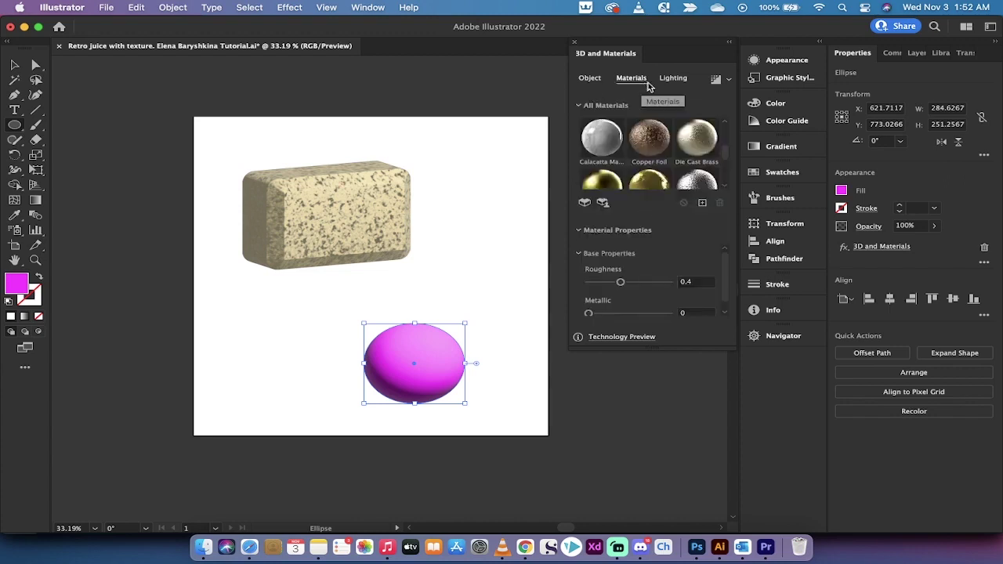
left_click(674, 81)
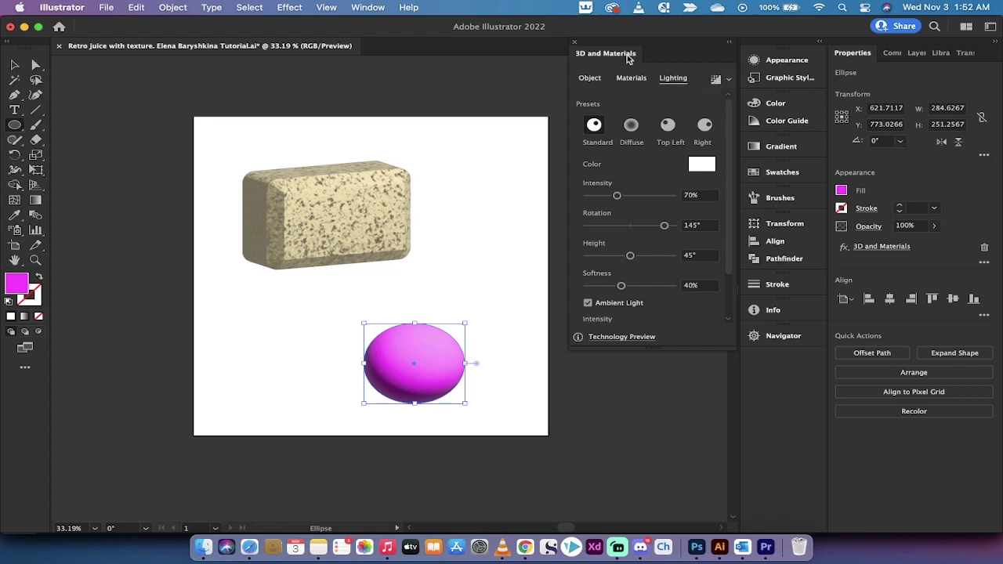
left_click(728, 81)
left_click(729, 81)
left_click(729, 82)
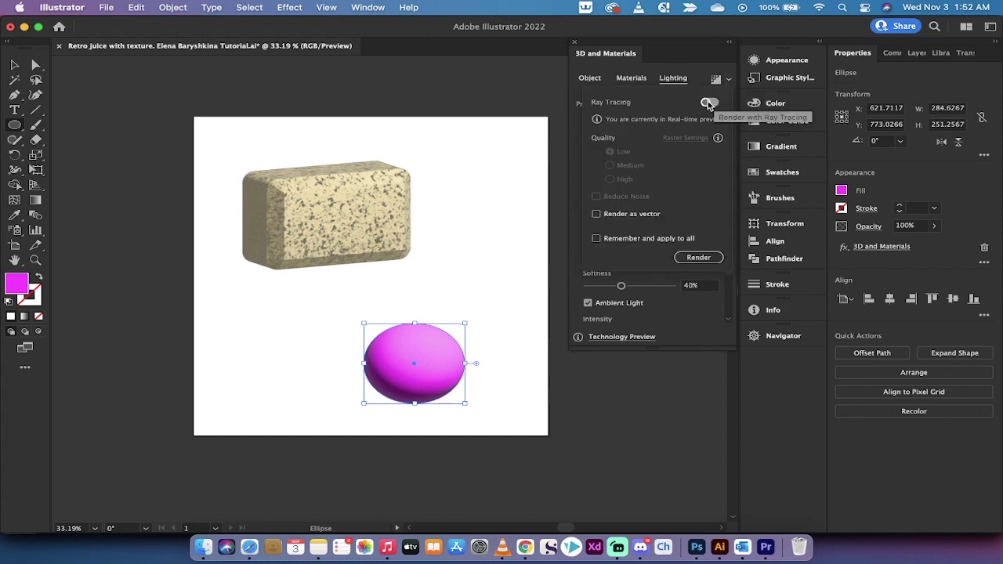
left_click(708, 103)
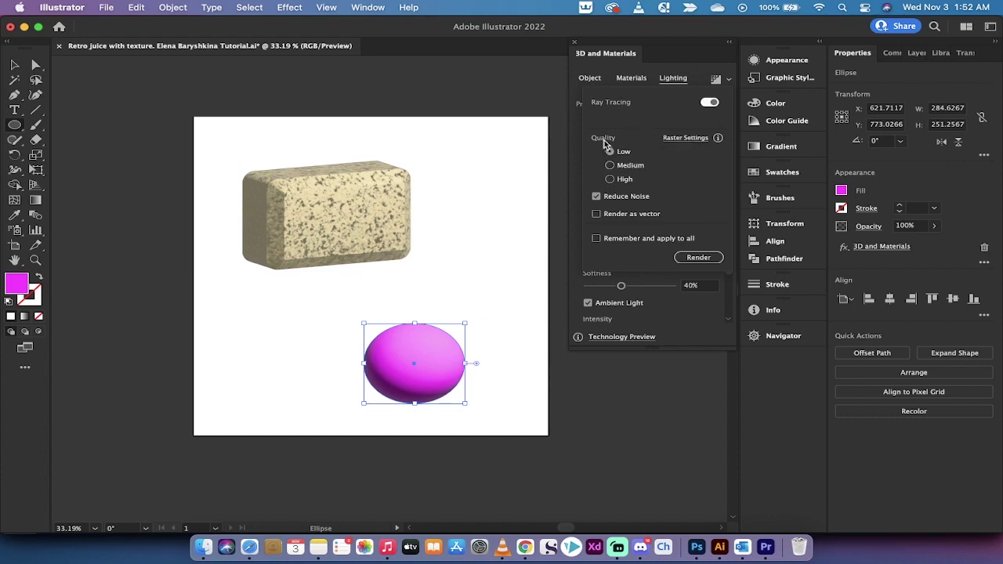
left_click(610, 179)
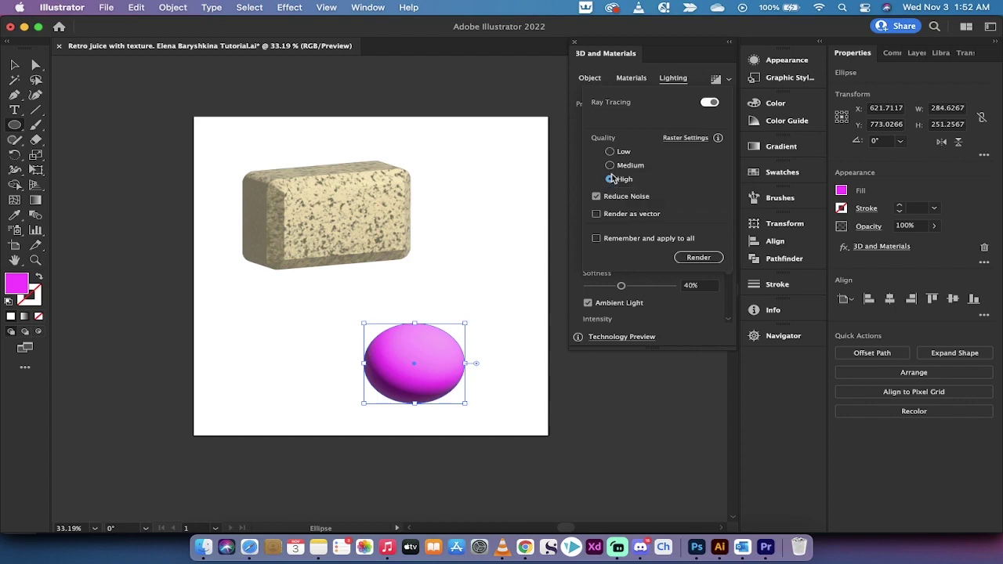